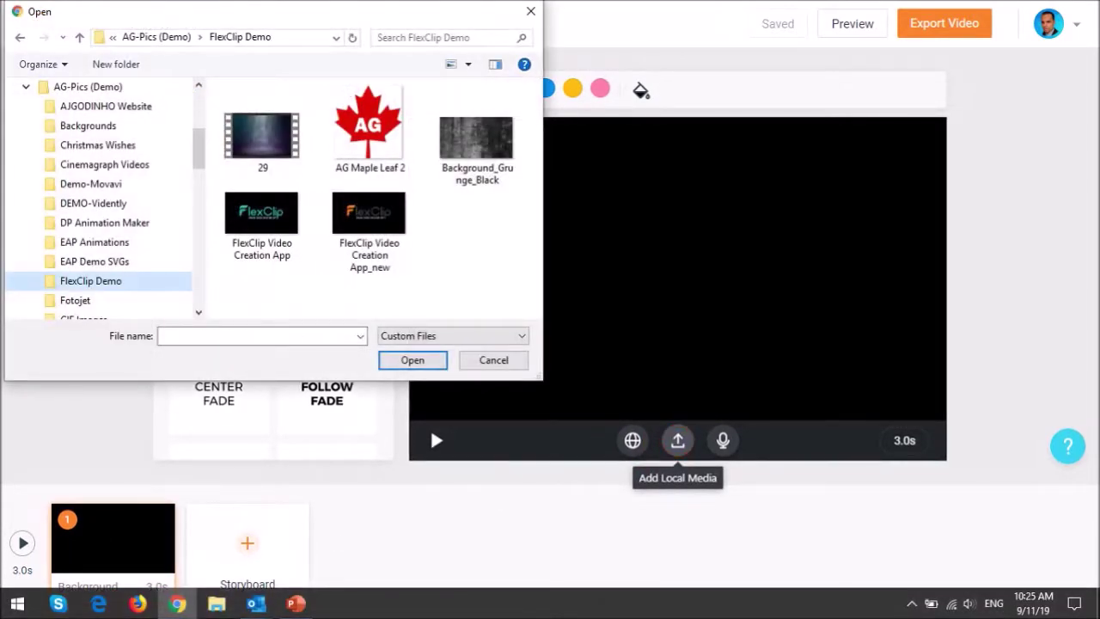
Make the FlexClip logo image the first scene, preview it, and pick Background_Grunge_Black next
left_click(368, 223)
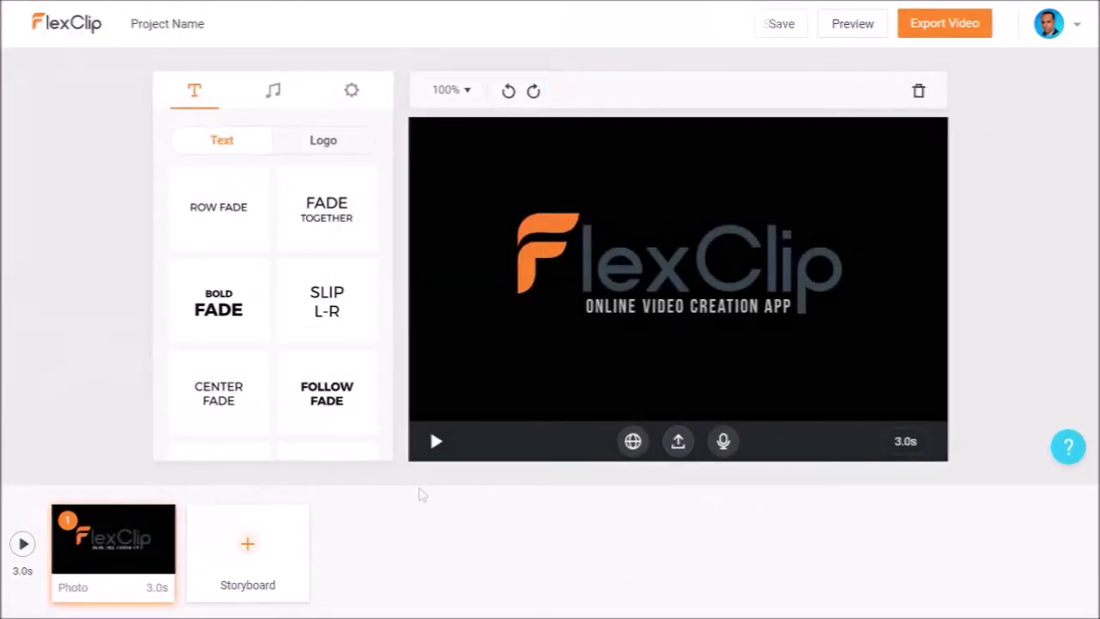
left_click(436, 442)
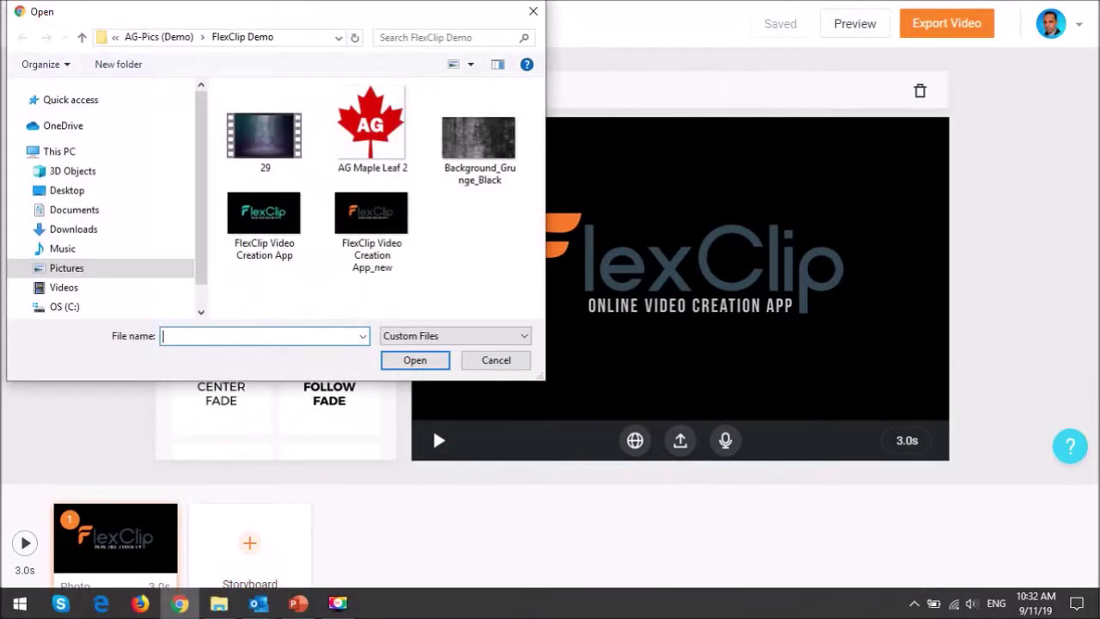
left_click(478, 138)
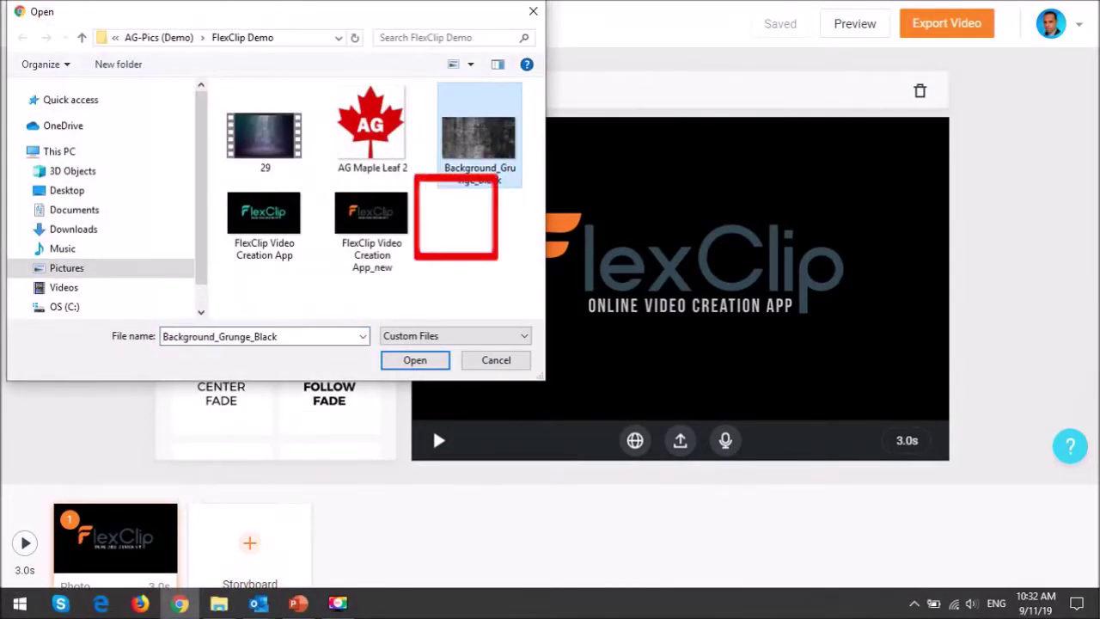
Add the grunge image as scene 2 with a Center Stage title 'TESTING' and subtitle 'Animated Text'
left_click(415, 360)
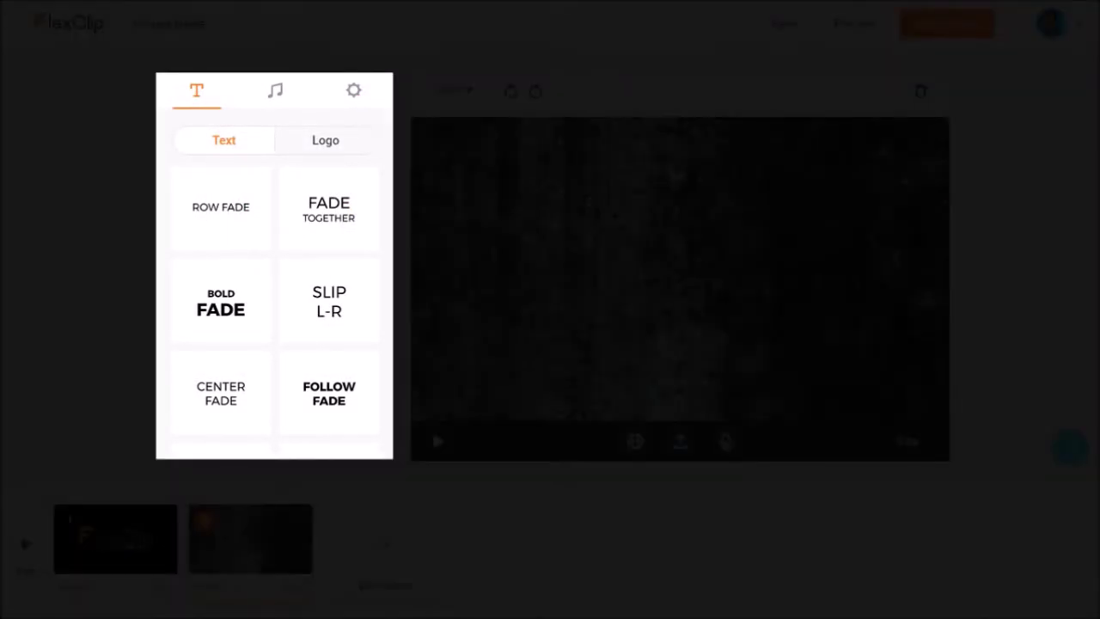
scroll(329, 301, "down", 3)
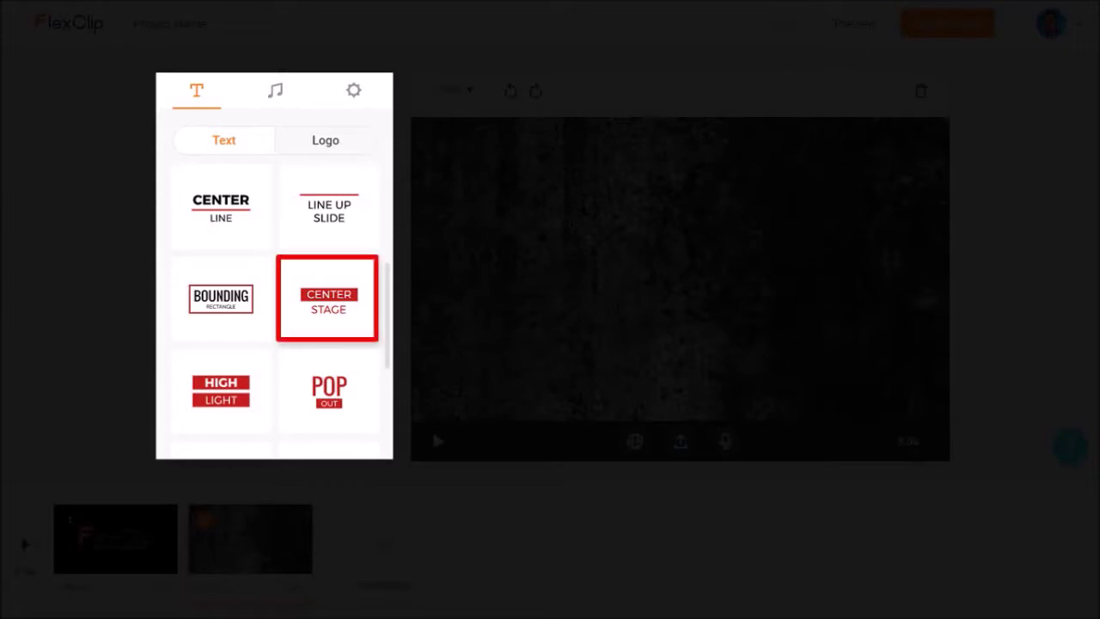
left_click(329, 299)
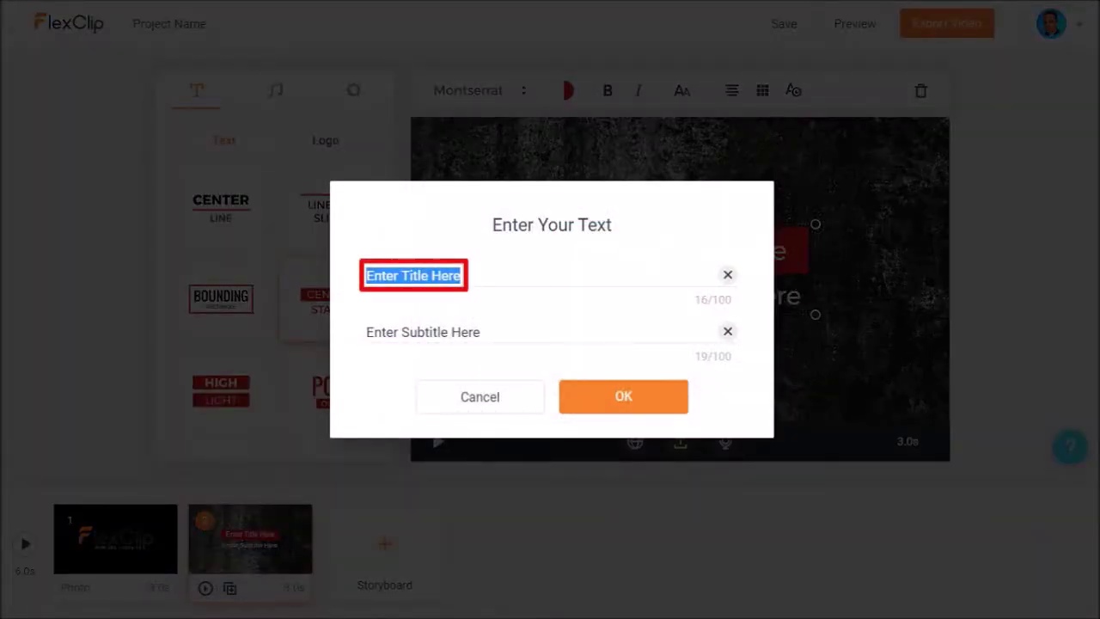
type("TESTING")
key("Tab")
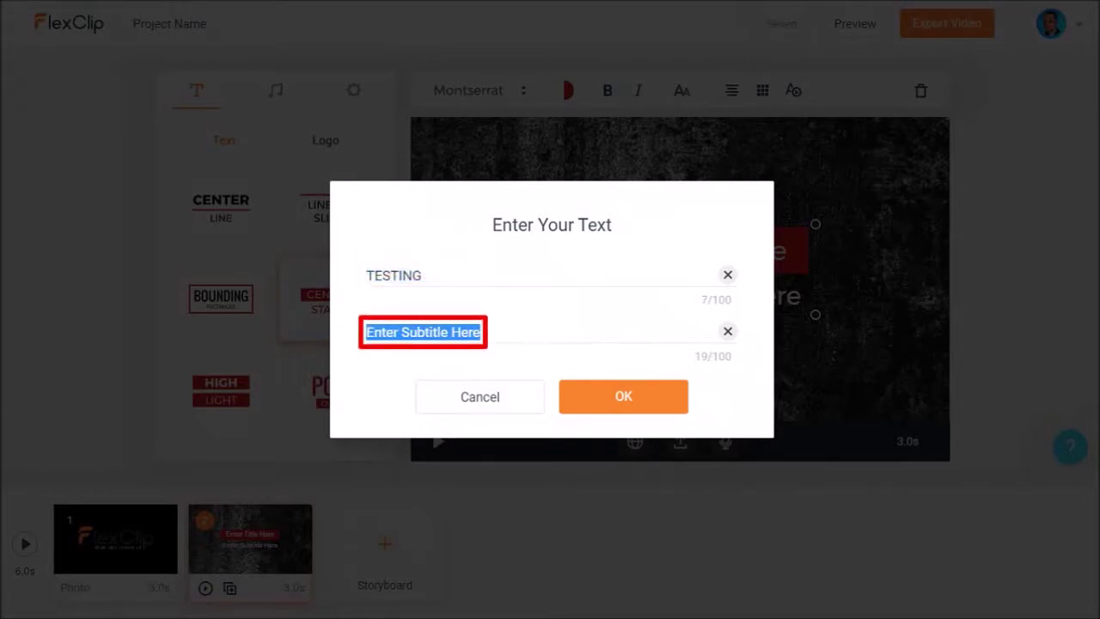
type("Animated Text")
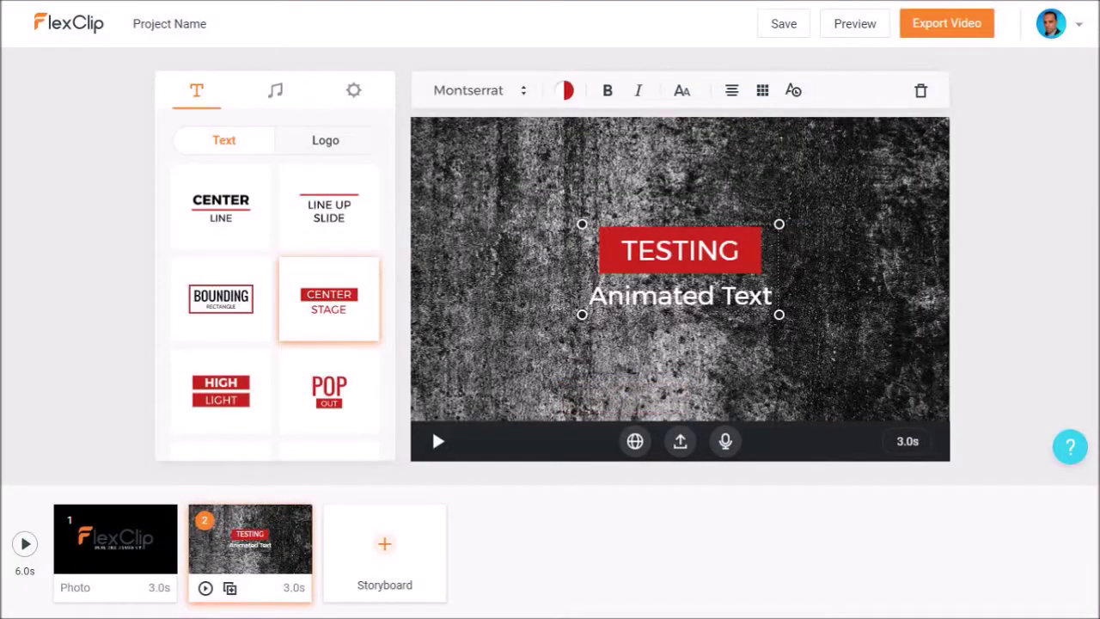
Enlarge the TESTING title block, centre it on the canvas, and preview the scene
left_click_drag(778, 315, 896, 410)
left_click_drag(791, 276, 732, 251)
left_click(437, 442)
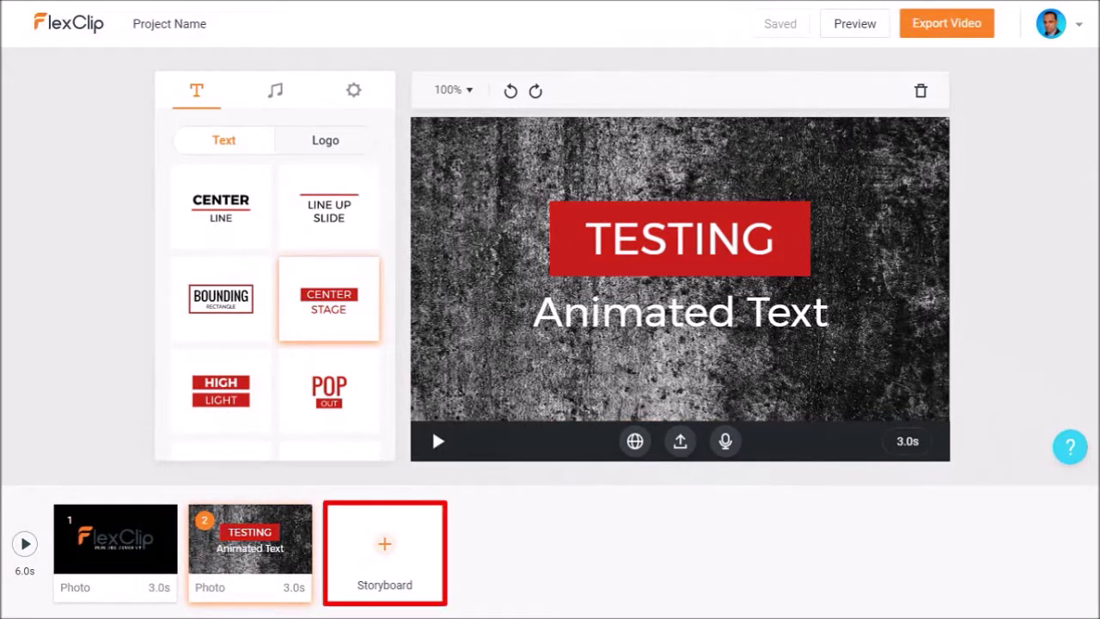
Add particle video 29 as a new scene, trimmed to its first 4 seconds
mouse_move(384, 543)
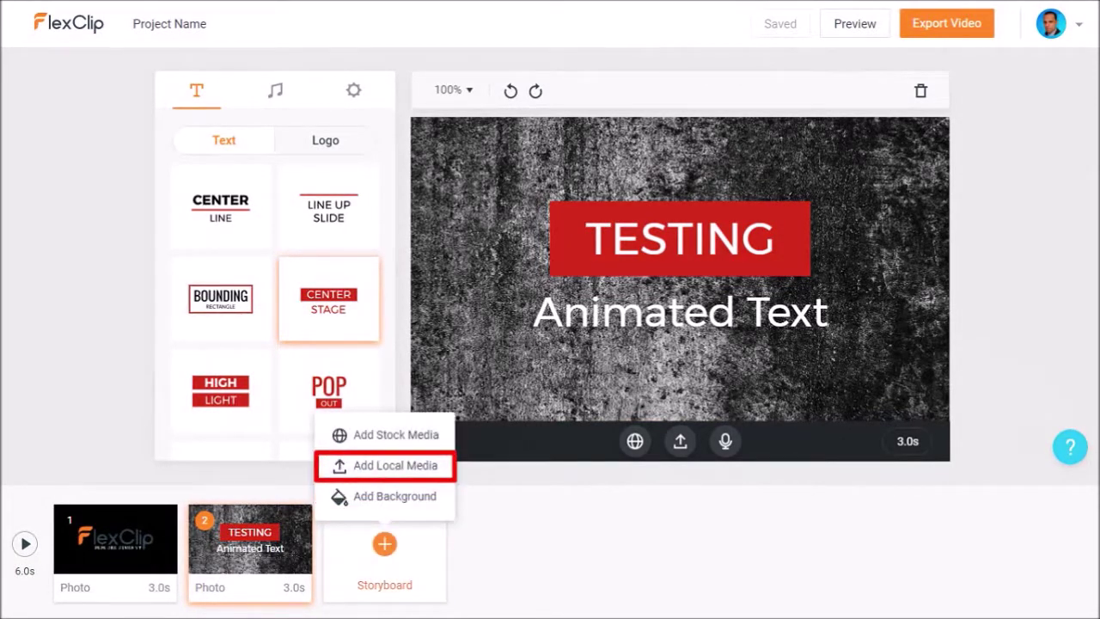
left_click(385, 465)
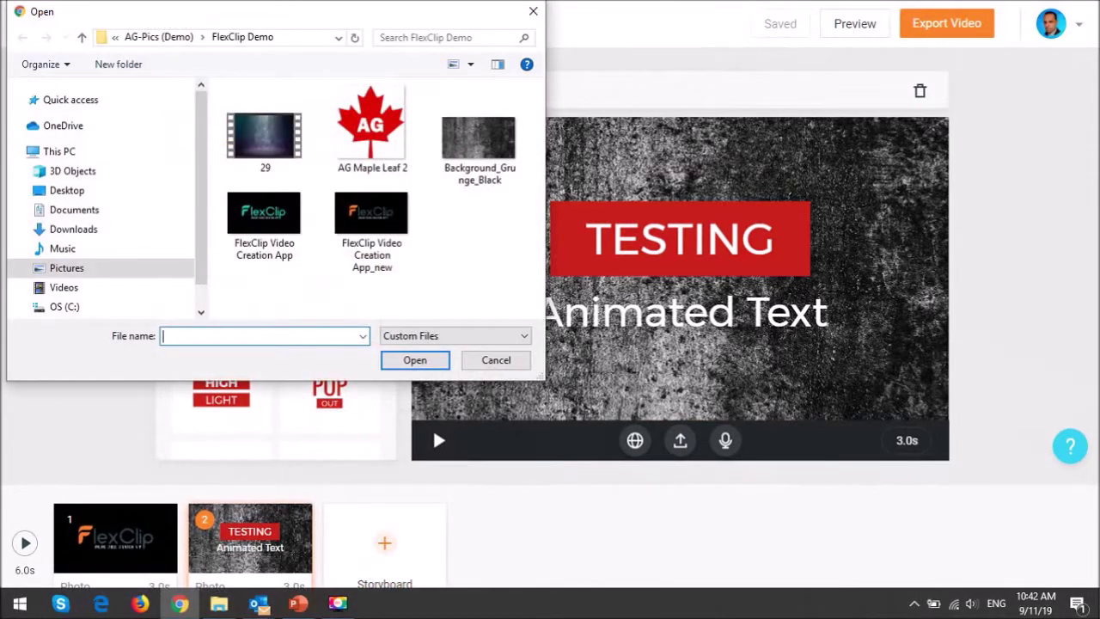
left_click(264, 137)
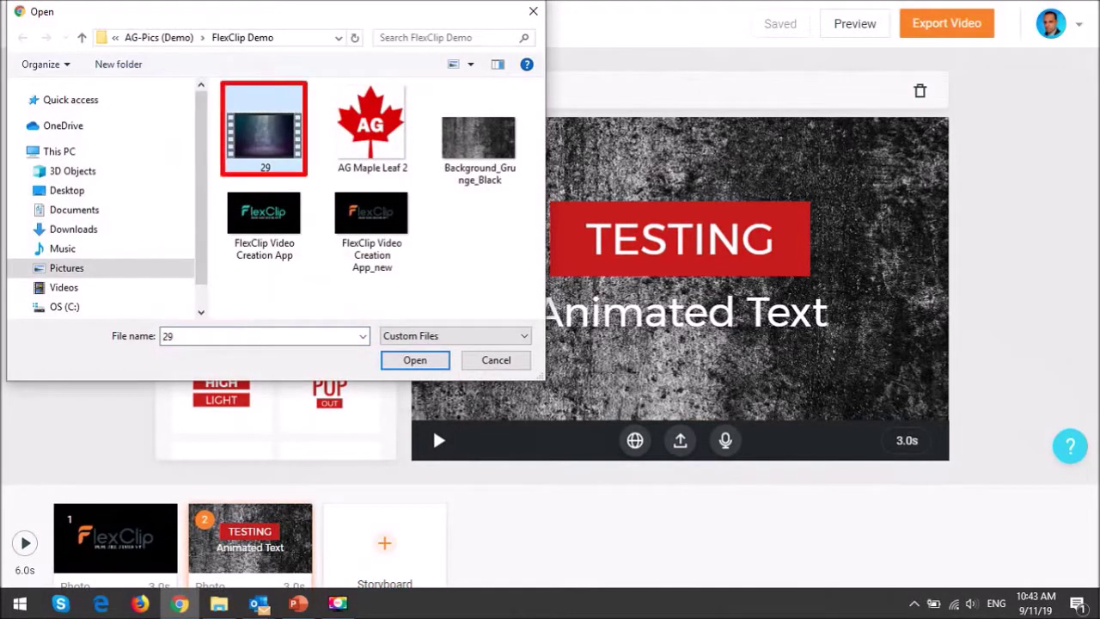
key("Return")
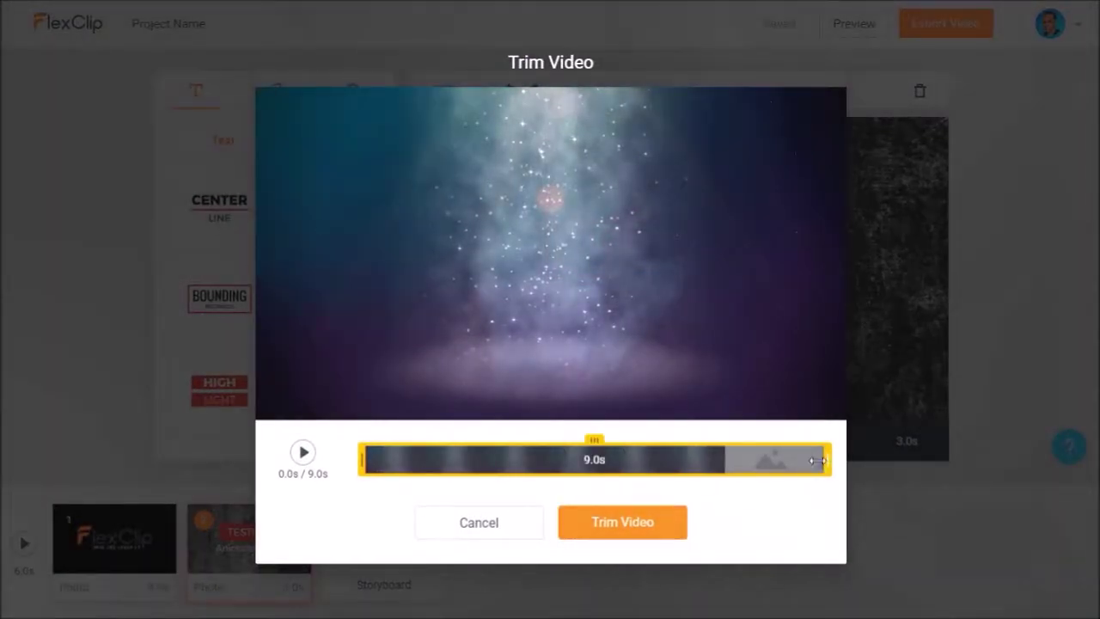
left_click_drag(823, 460, 552, 457)
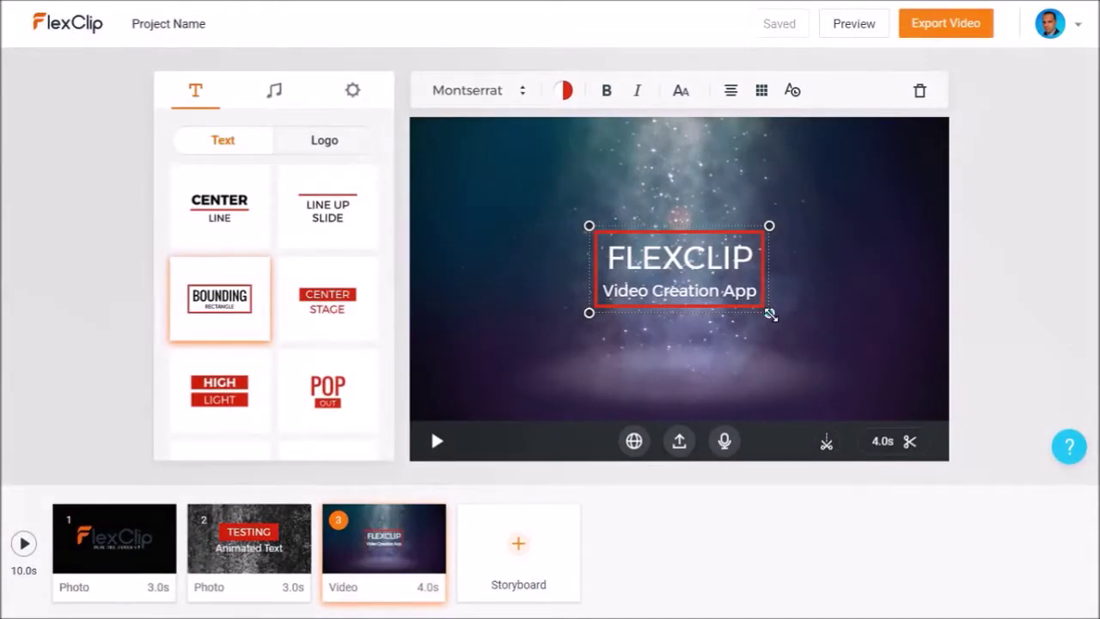
Enlarge the FLEXCLIP / Video Creation App title, centre it on the video, and preview
left_click_drag(770, 315, 905, 441)
left_click_drag(811, 309, 741, 279)
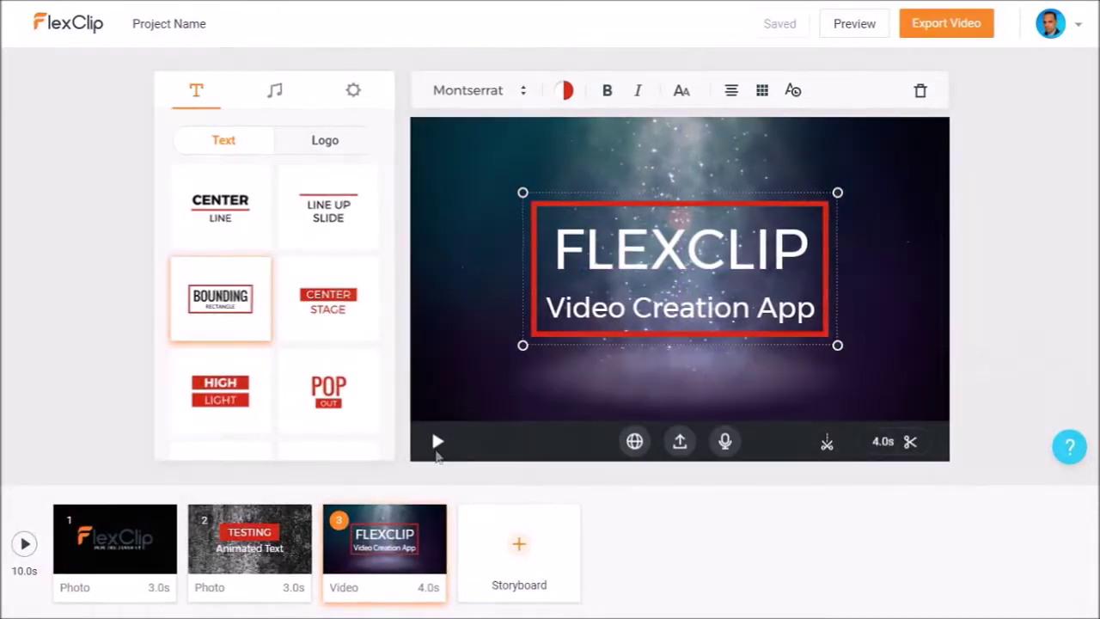
left_click(437, 443)
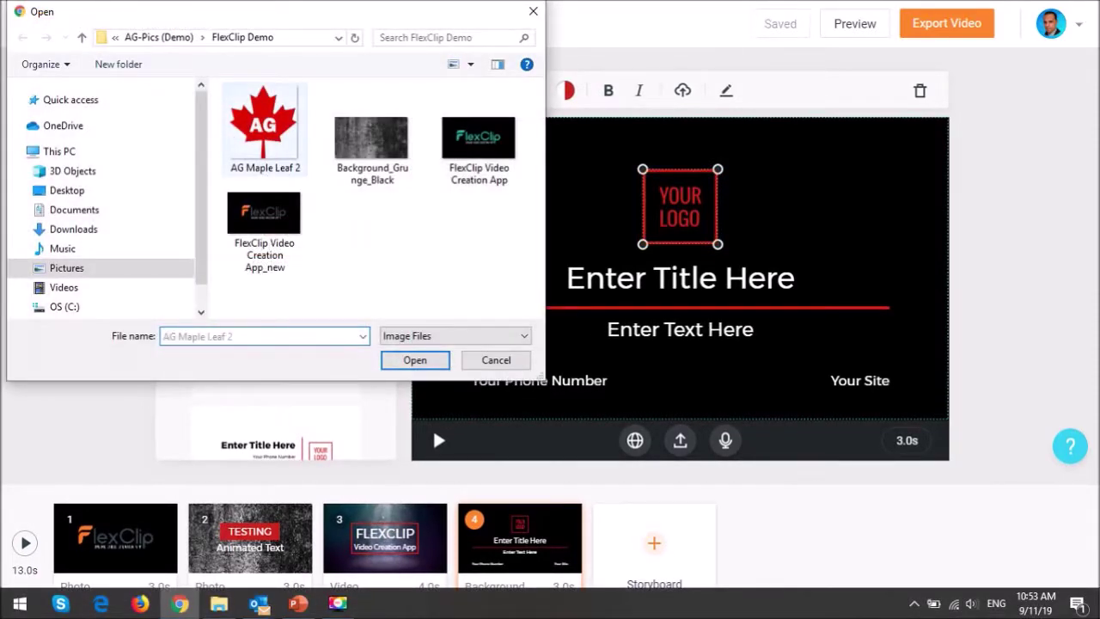
Use AG Maple Leaf 2 as the logo, enter the creator's name and 'Video Creator', and clear the phone and website lines
left_click(264, 128)
key("Return")
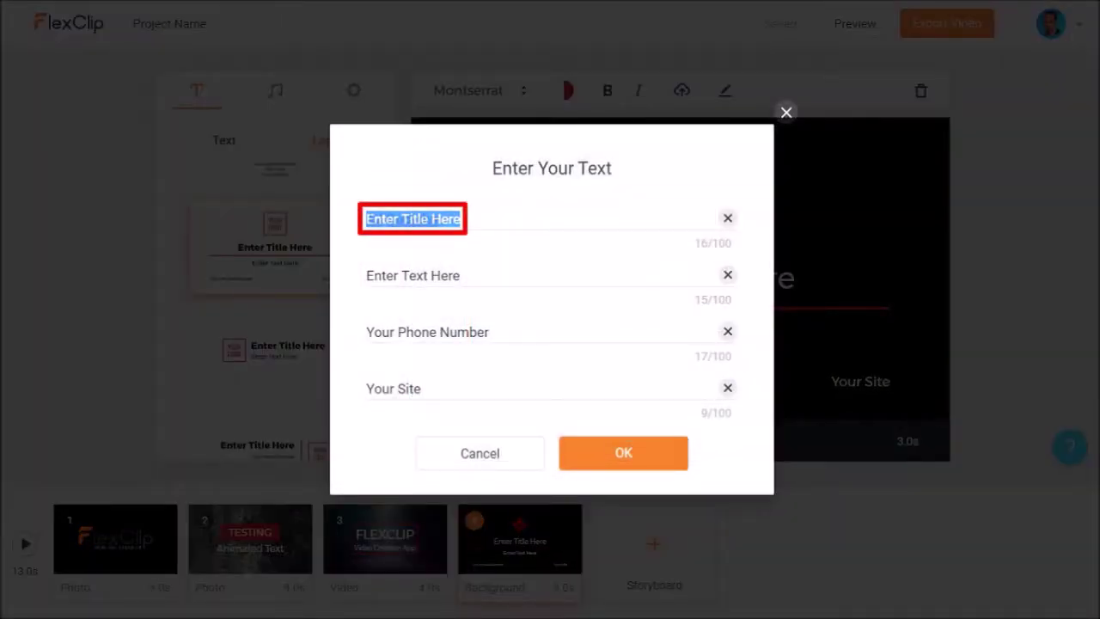
type("AJ Godinho")
key("Tab")
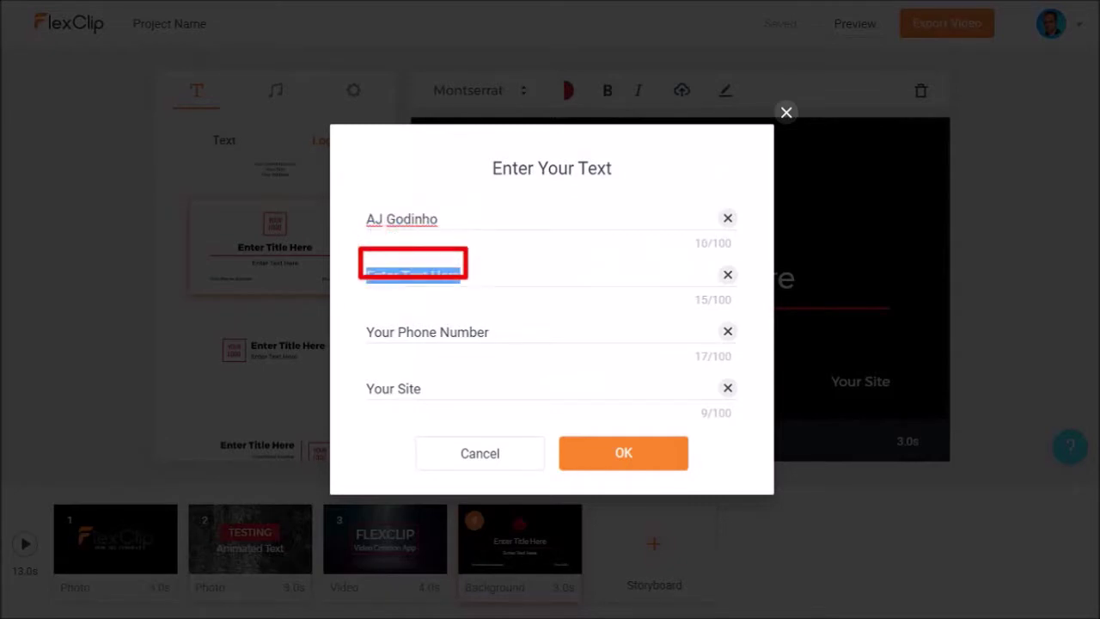
type("Video Creator")
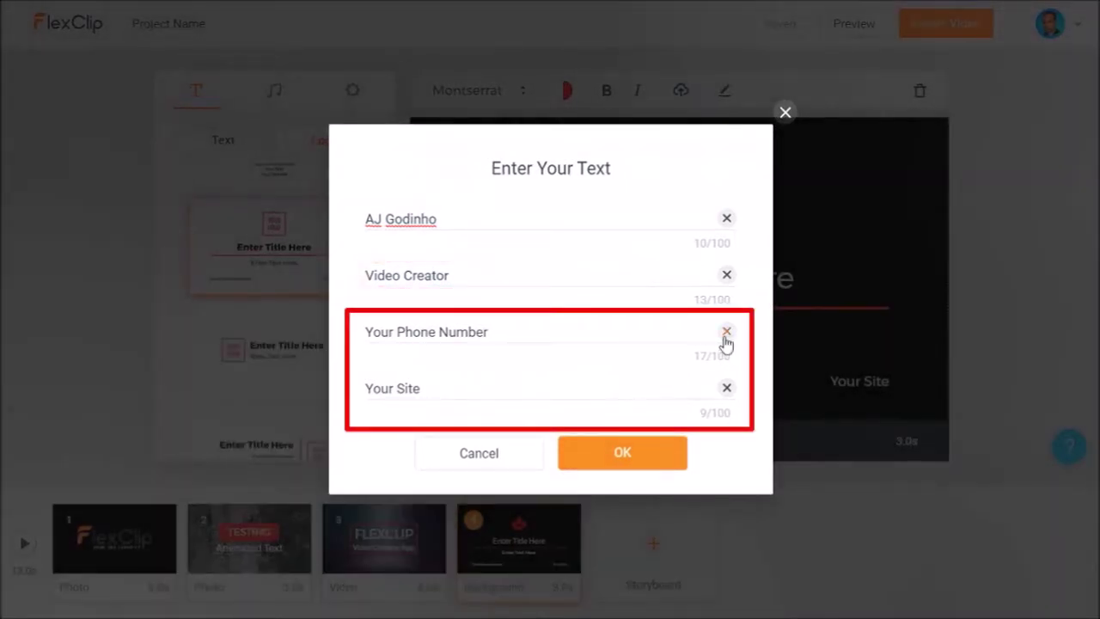
left_click(727, 332)
left_click(727, 388)
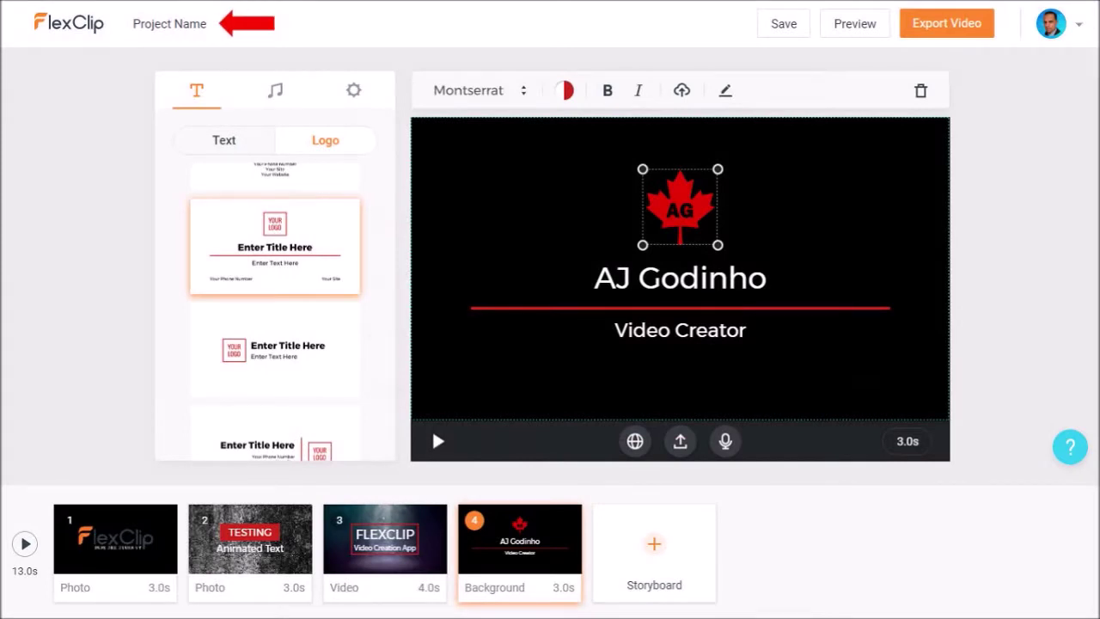
Rename the project to 'FlexClip Demo'
left_click(170, 23)
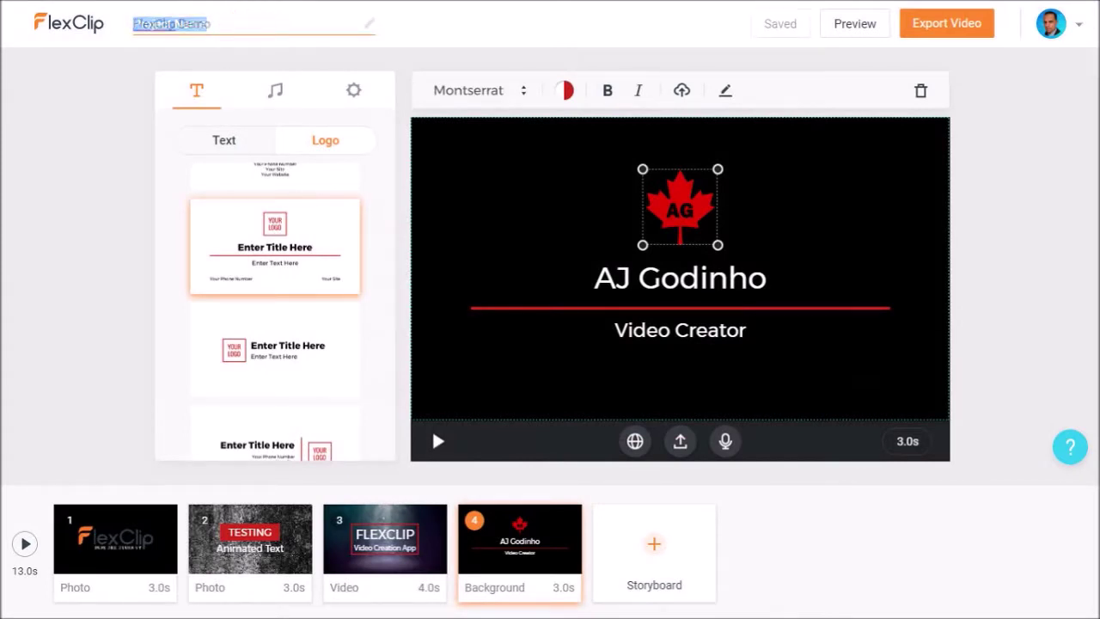
type("FlexClip Demo")
left_click(431, 428)
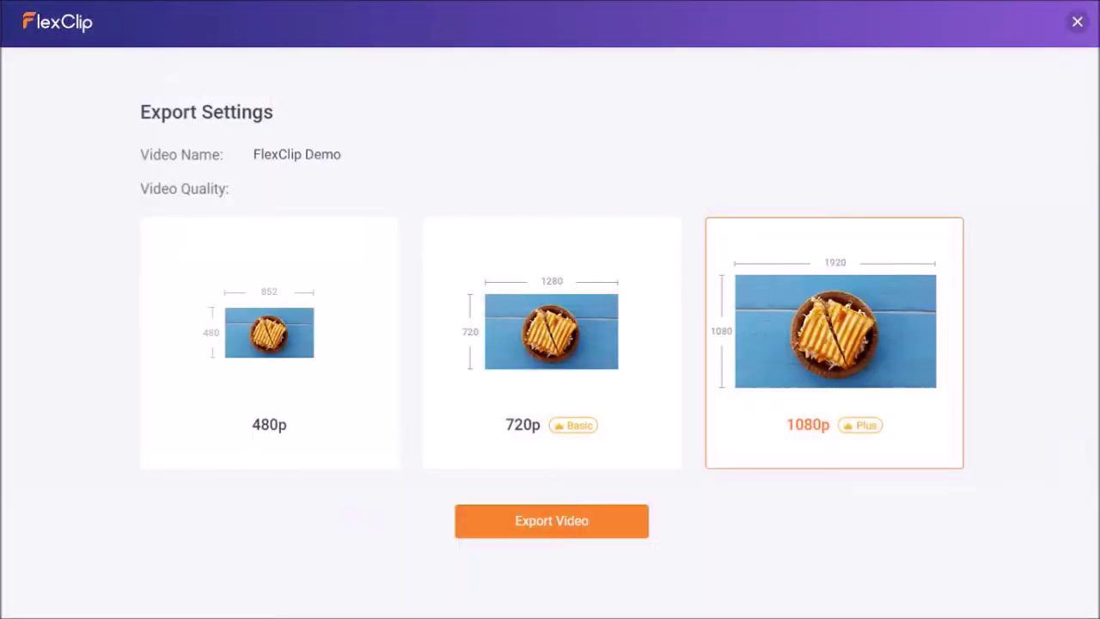
Choose 720p as the export quality
left_click(551, 344)
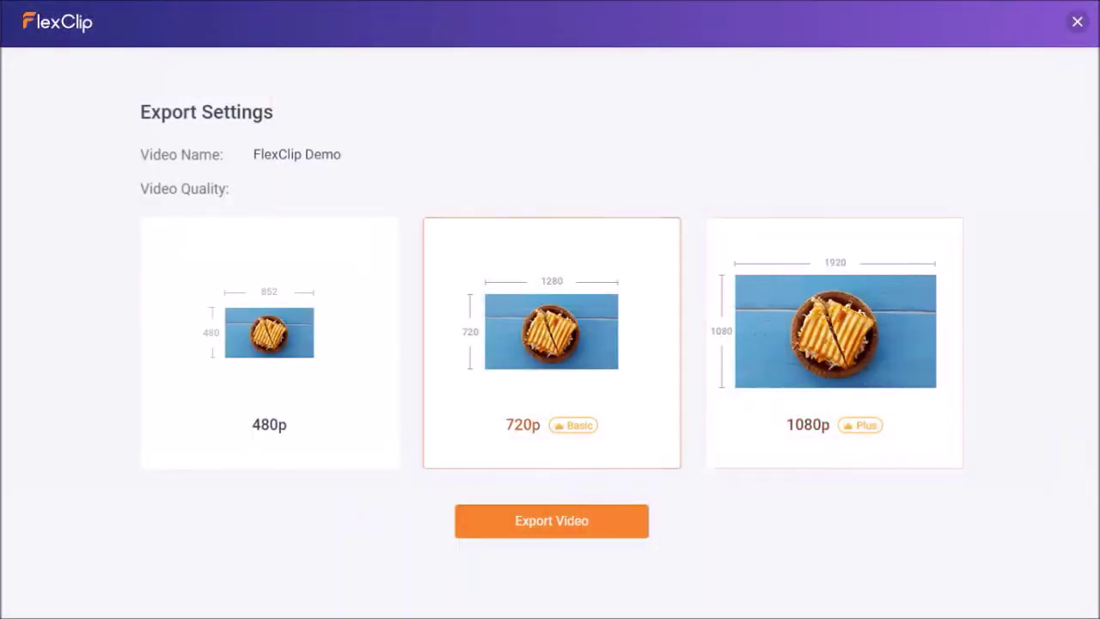